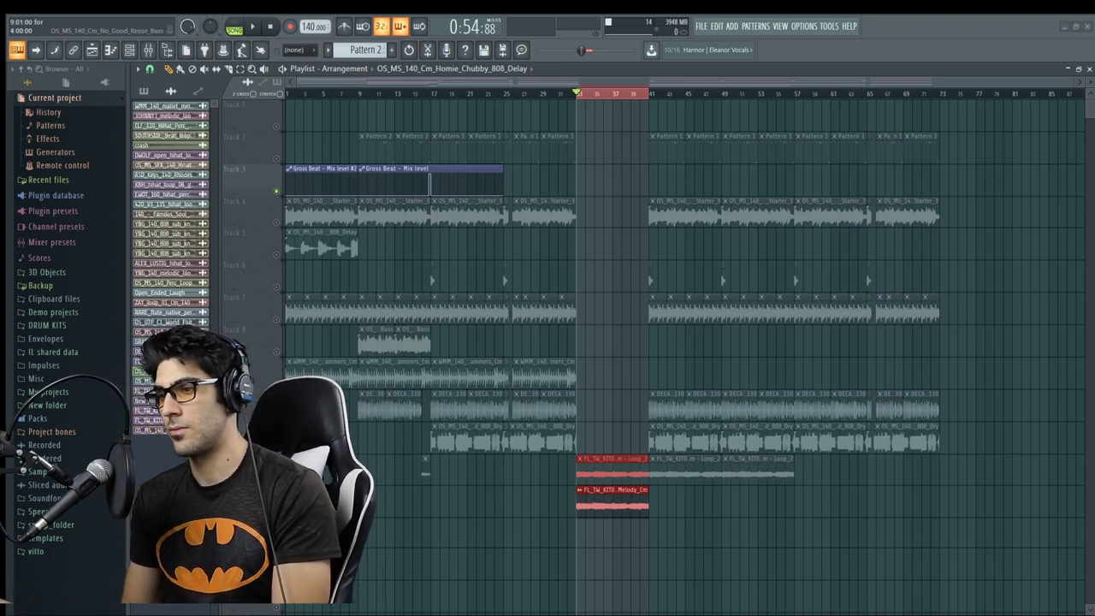
While the arrangement plays, open the Drop_Melody_Cm channel settings and nudge mixer track 30's fader up slightly.
key("space")
scroll(599, 513, "up", 5)
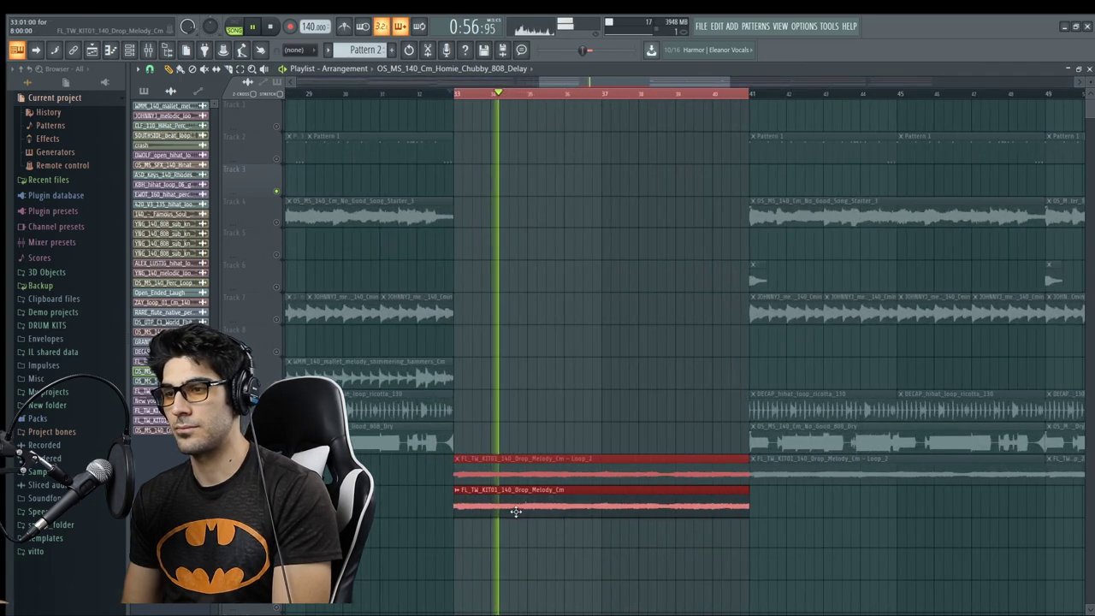
double_click(513, 500)
double_click(481, 187)
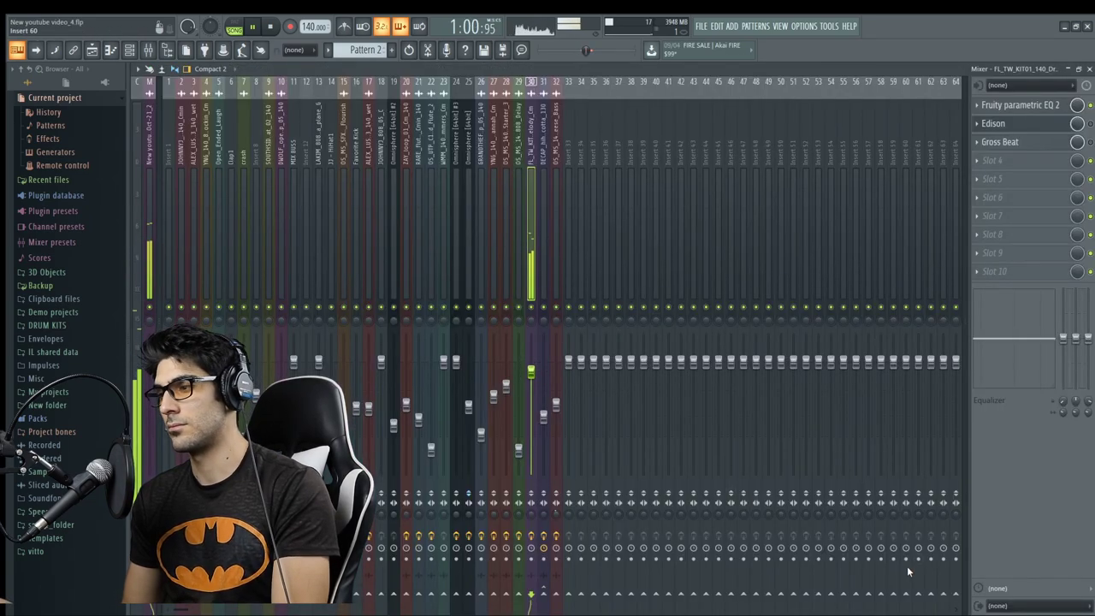
left_click_drag(539, 378, 539, 373)
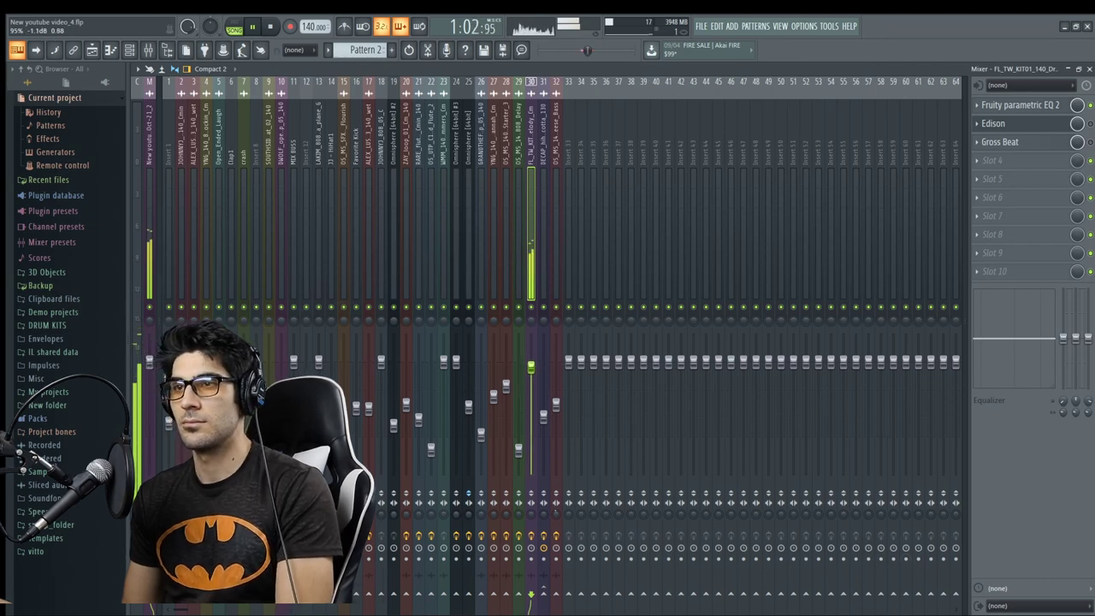
key("F9")
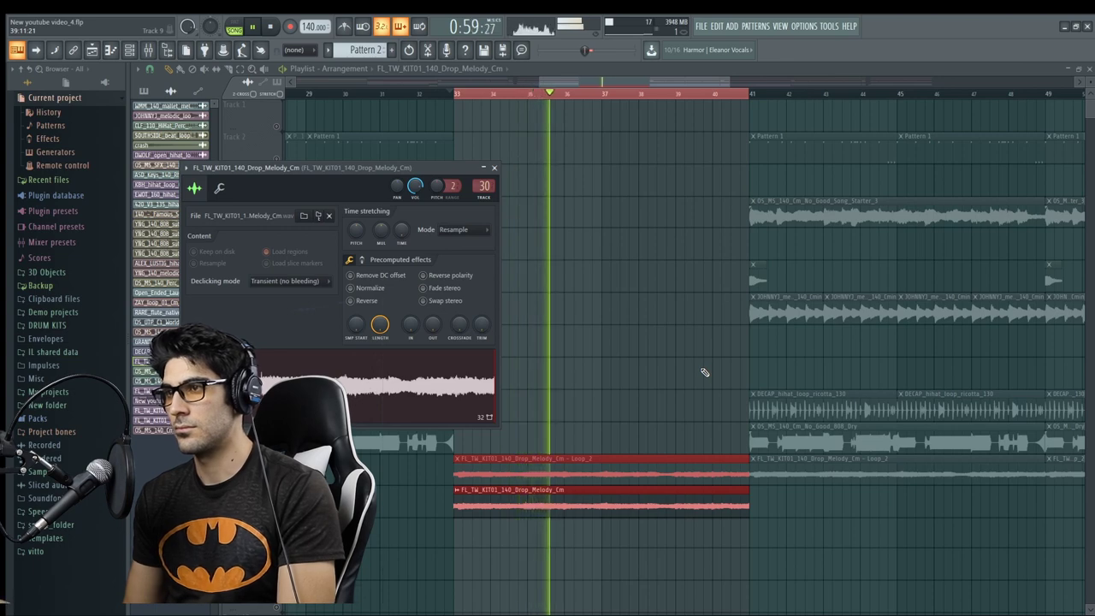
Stop the playing arrangement so the song position snaps back to bar 33.
key("space")
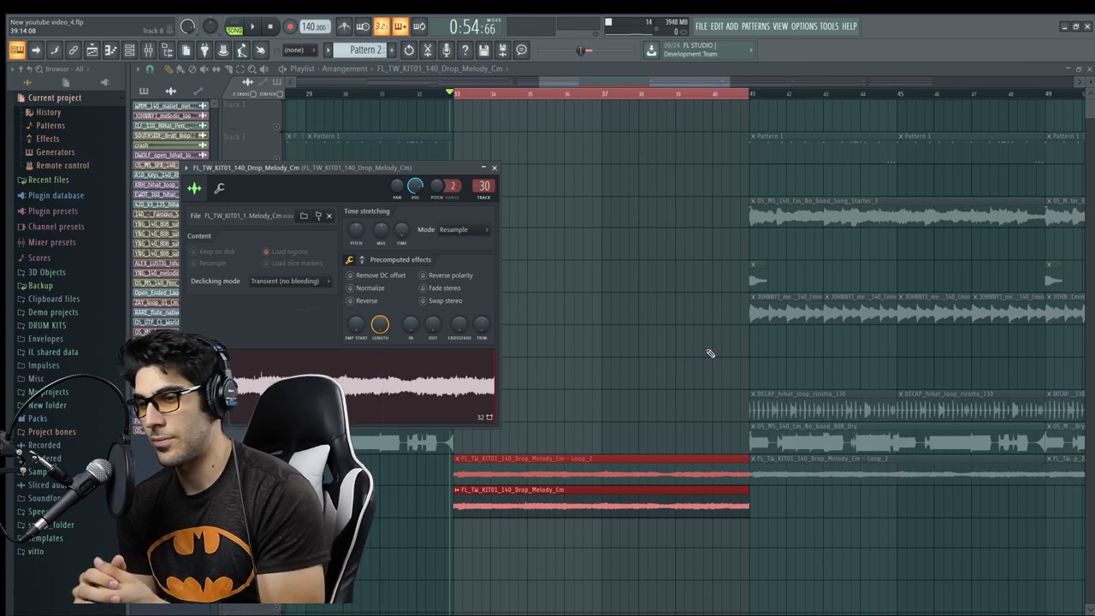
Close the melody's channel settings, then play the section from bar 33 and stop it again.
left_click(493, 168)
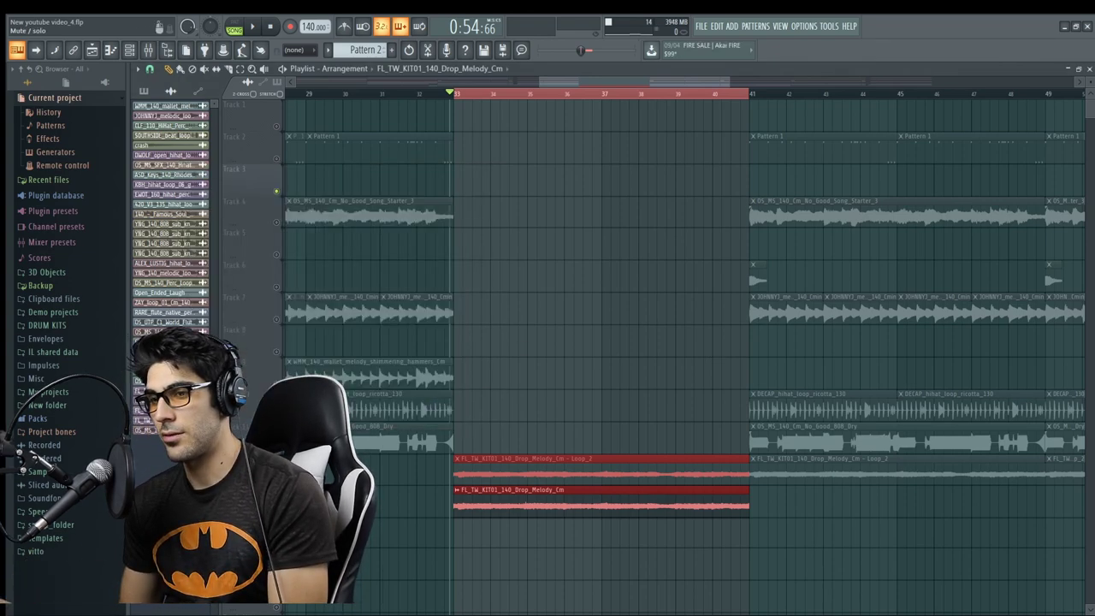
key("space")
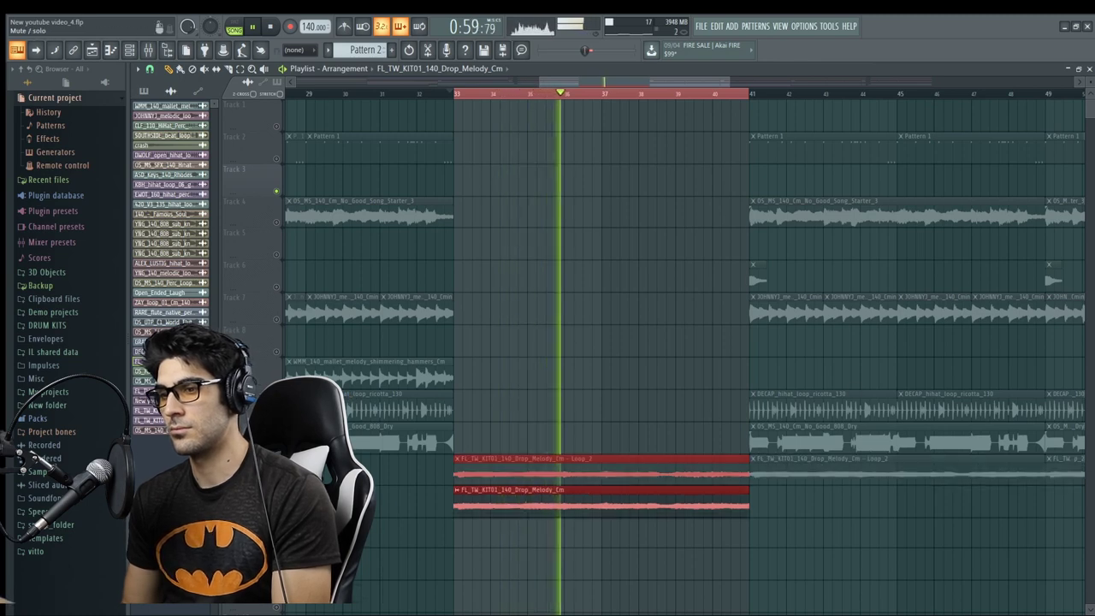
key("space")
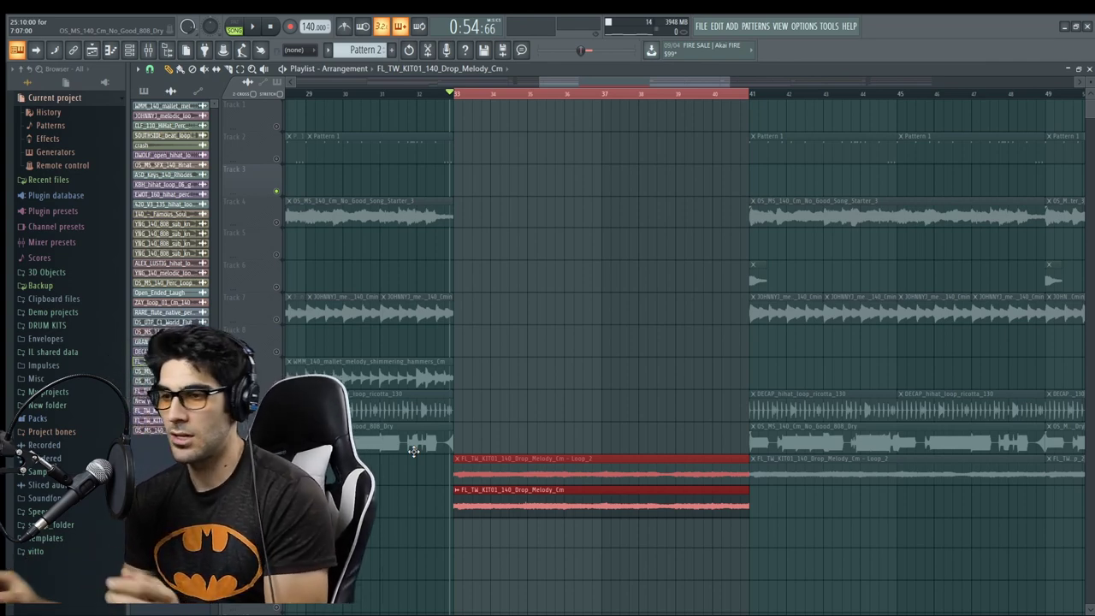
Reopen the Drop_Melody_Cm channel settings and load its sample into Edison.
double_click(548, 506)
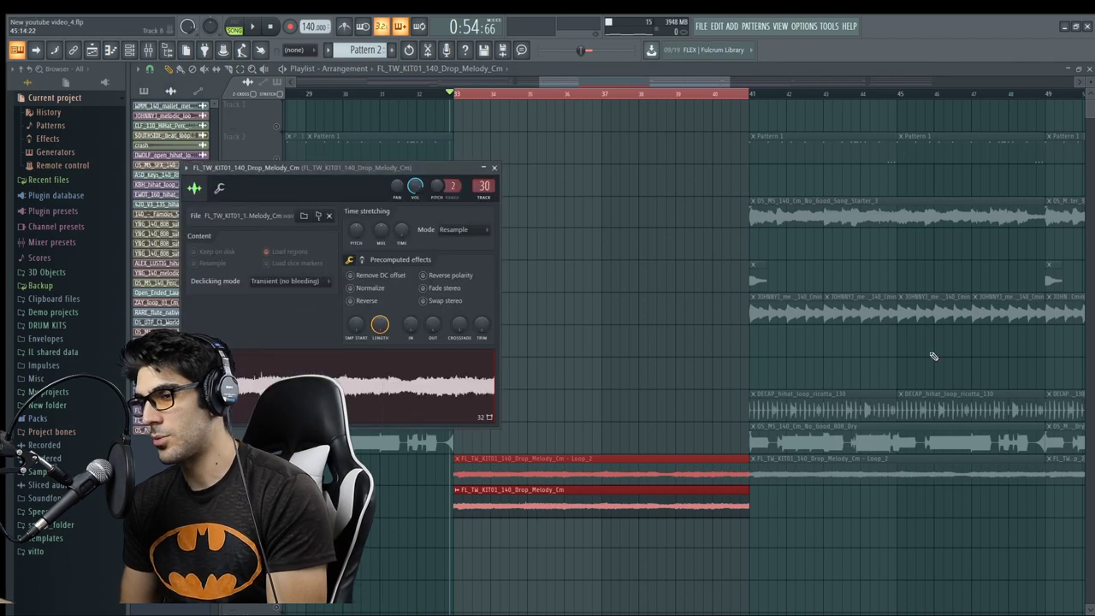
left_click(365, 415)
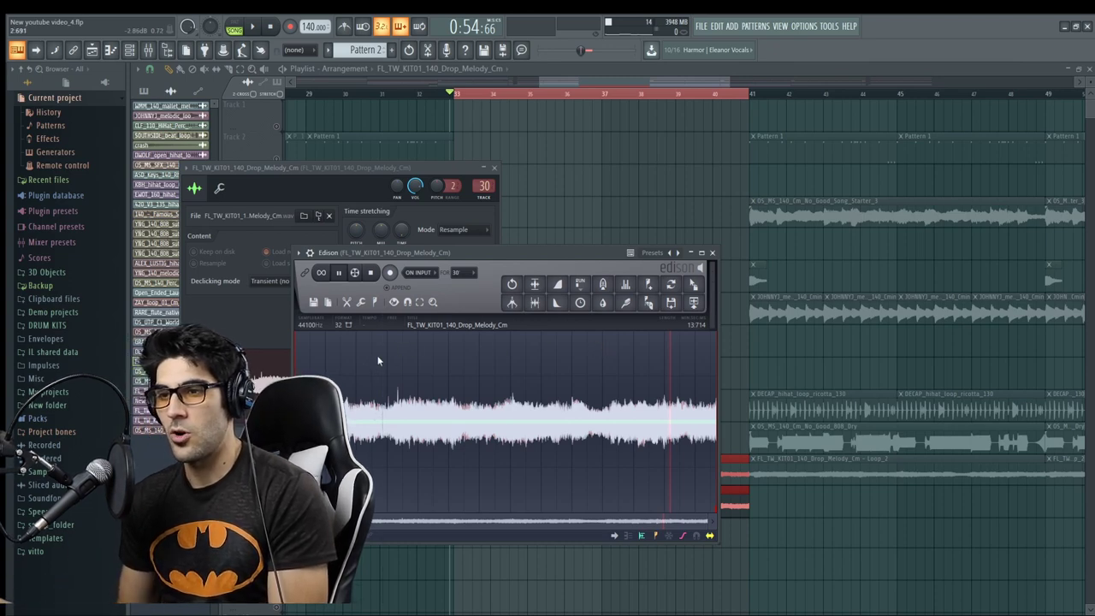
Select the melody waveform's opening section in Edison, zooming in to refine it to 0.000–0.999 seconds.
left_click_drag(379, 355, 351, 357)
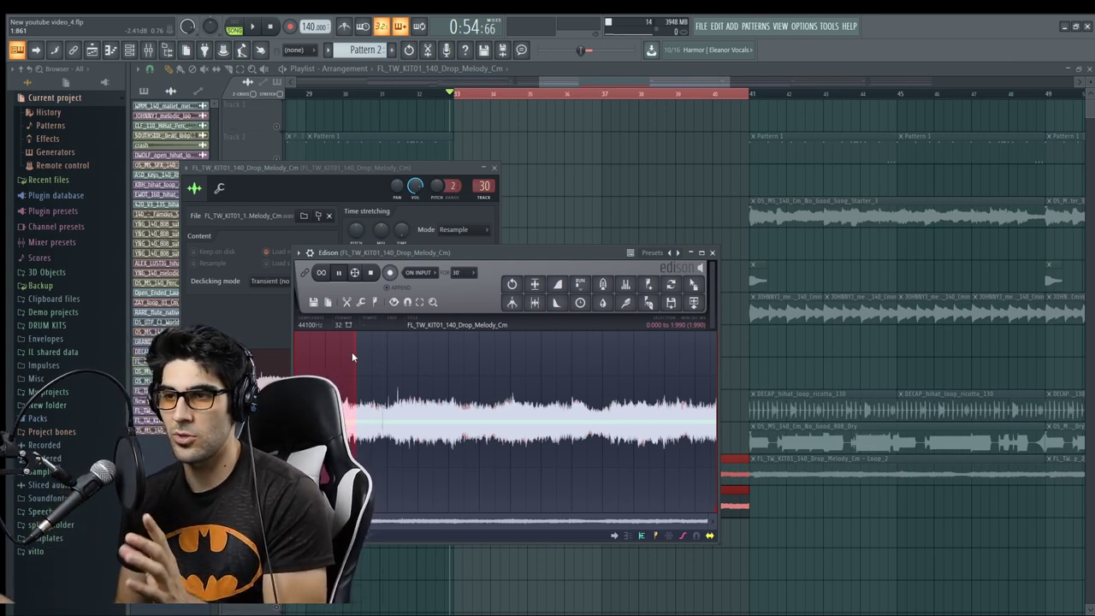
left_click_drag(353, 362, 318, 367)
scroll(309, 380, "up", 3)
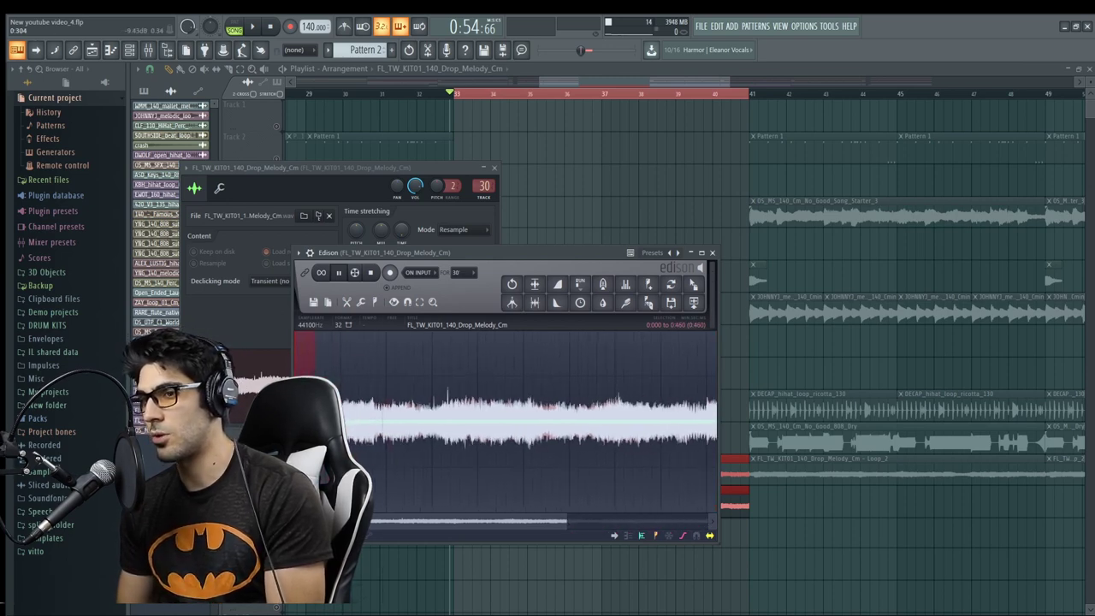
scroll(309, 381, "up", 2)
left_click_drag(347, 370, 389, 367)
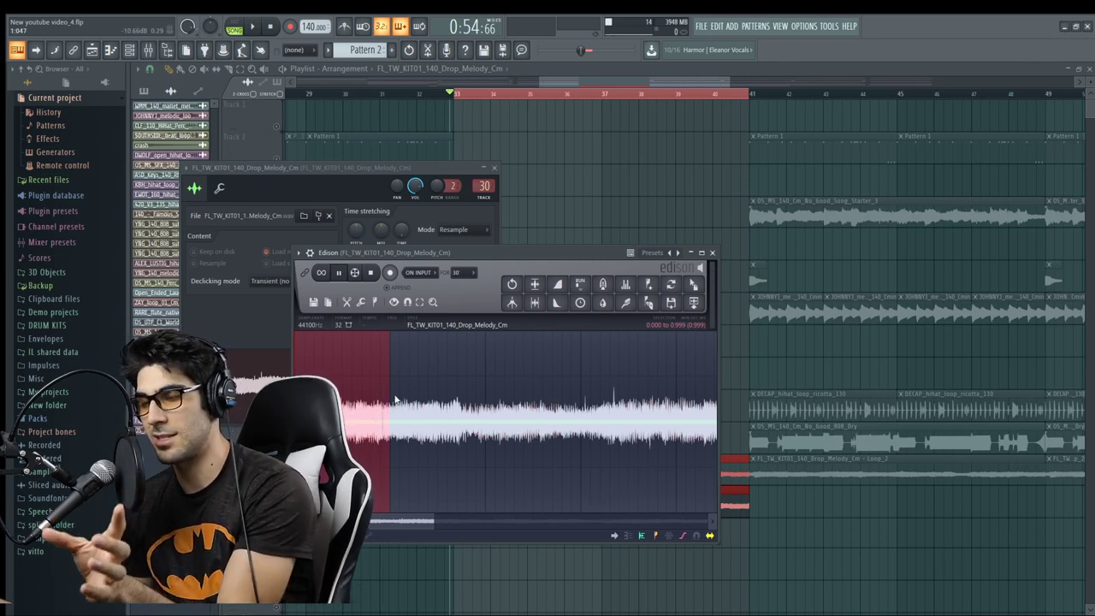
scroll(531, 390, "down", 4)
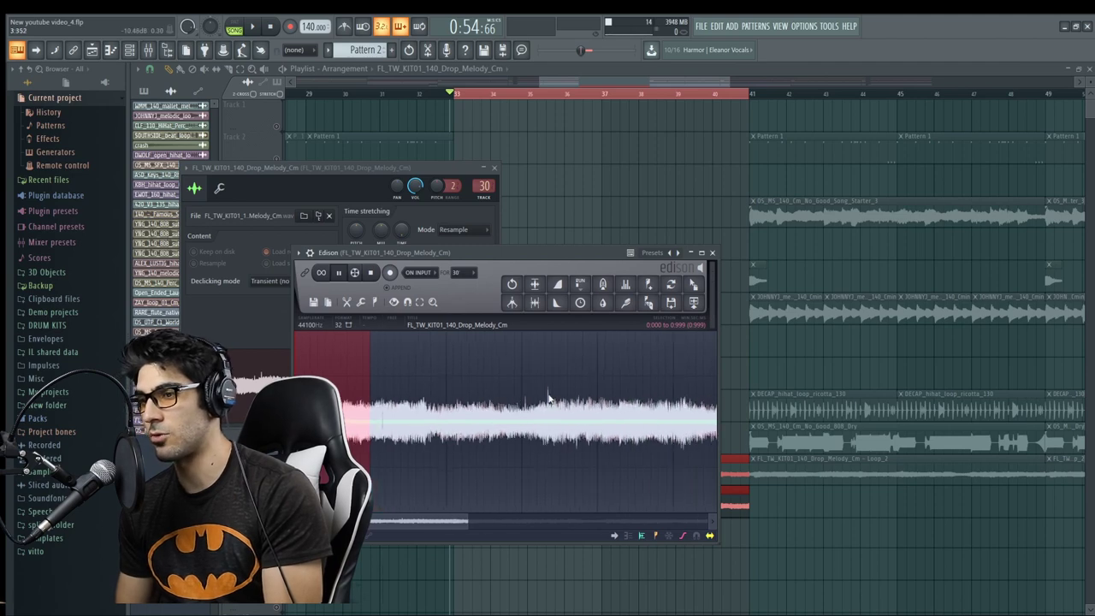
Acquire Edison's noise profile from the selected first second of the melody.
scroll(581, 383, "down", 3)
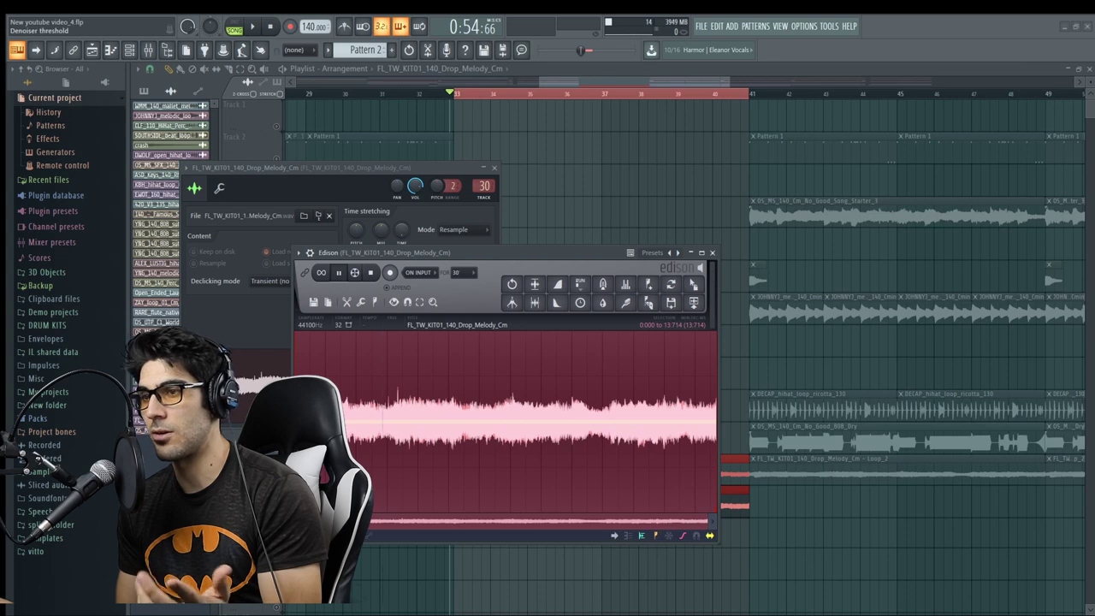
left_click(595, 512)
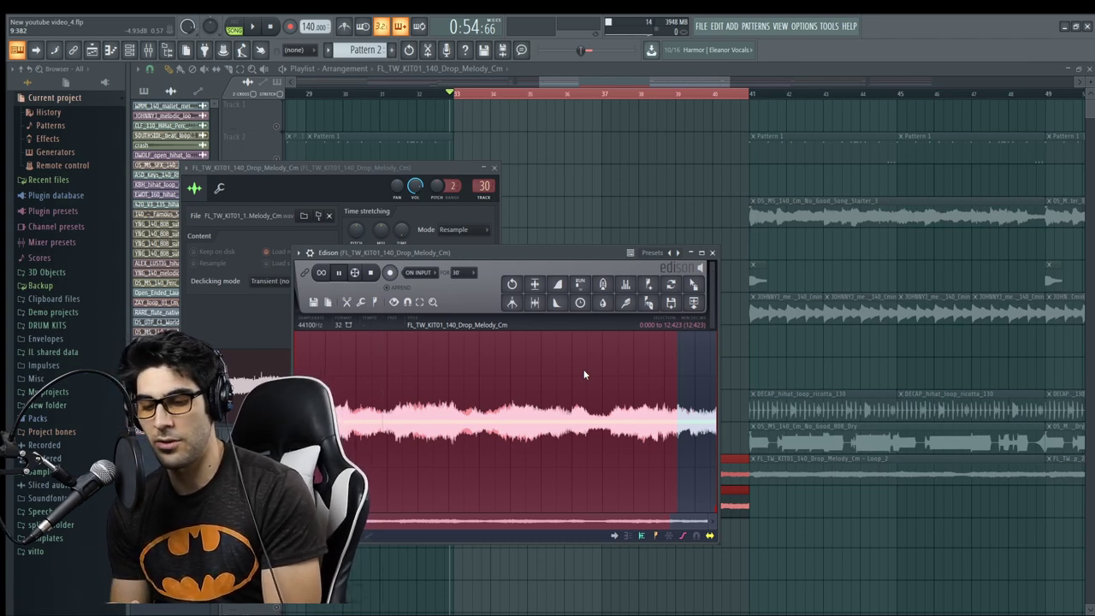
Select the whole 13.714-second melody in Edison, try a Ctrl+N processing pass, then revert it.
key("ctrl+a")
key("ctrl+n")
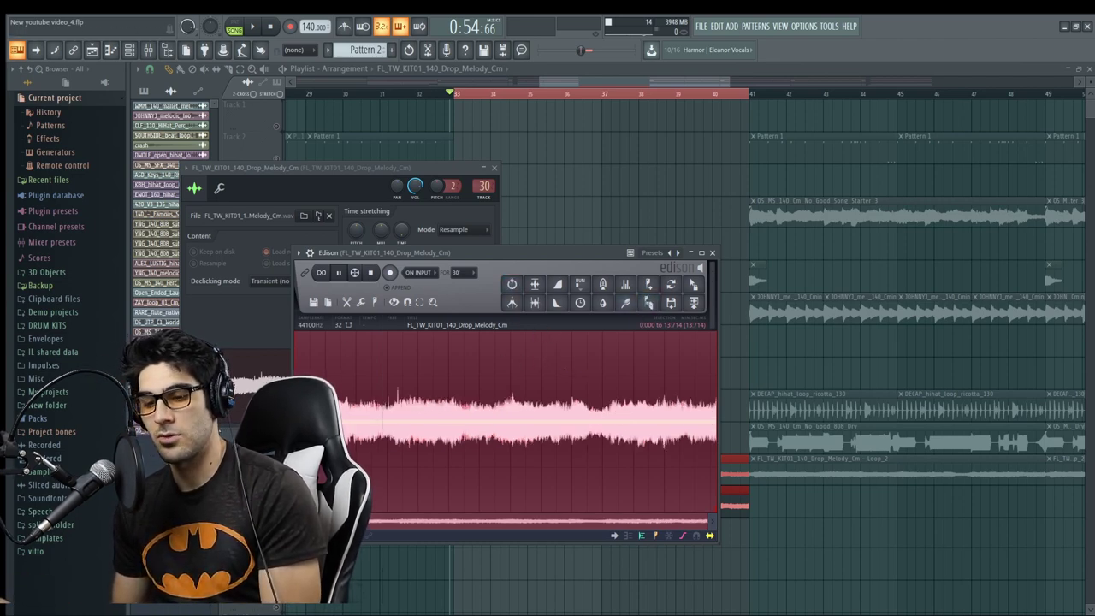
key("ctrl+r")
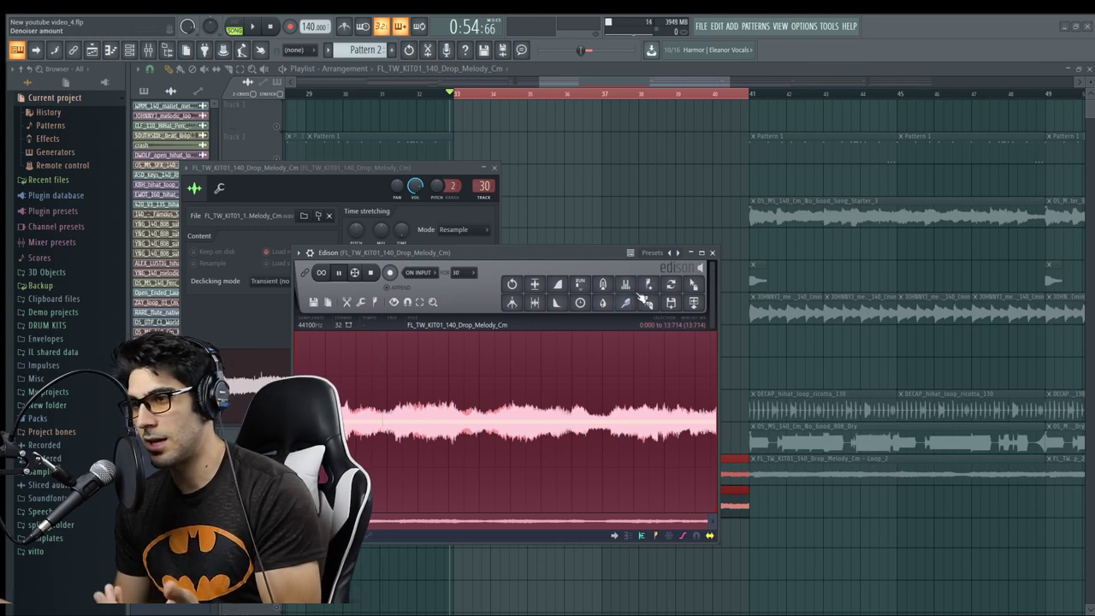
left_click_drag(646, 301, 646, 295)
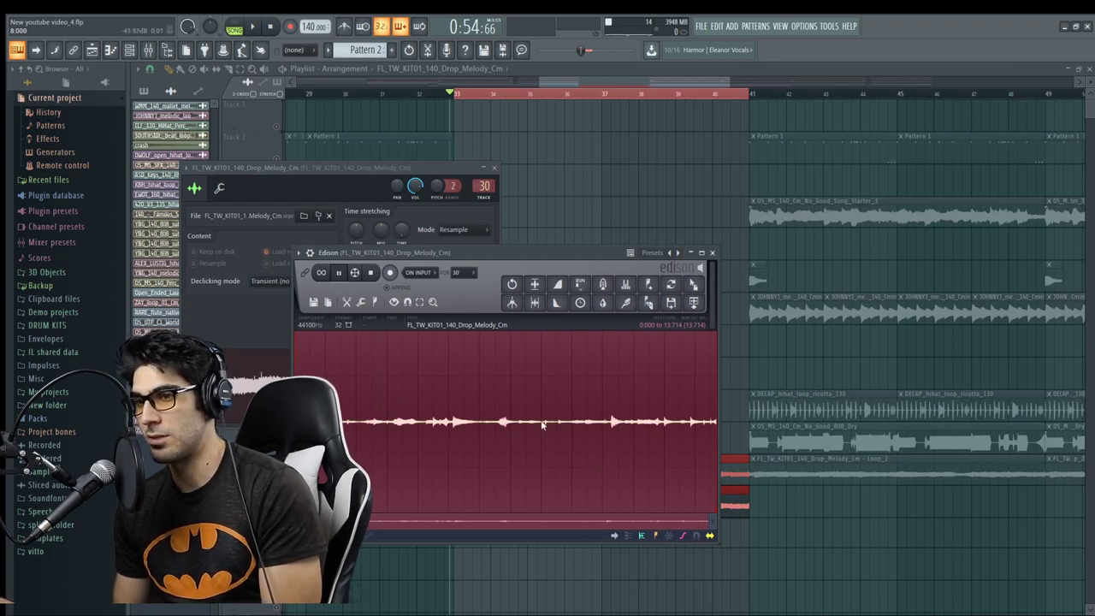
Undo the overly heavy denoise edits in Edison to compare against the original sound.
key("ctrl+z")
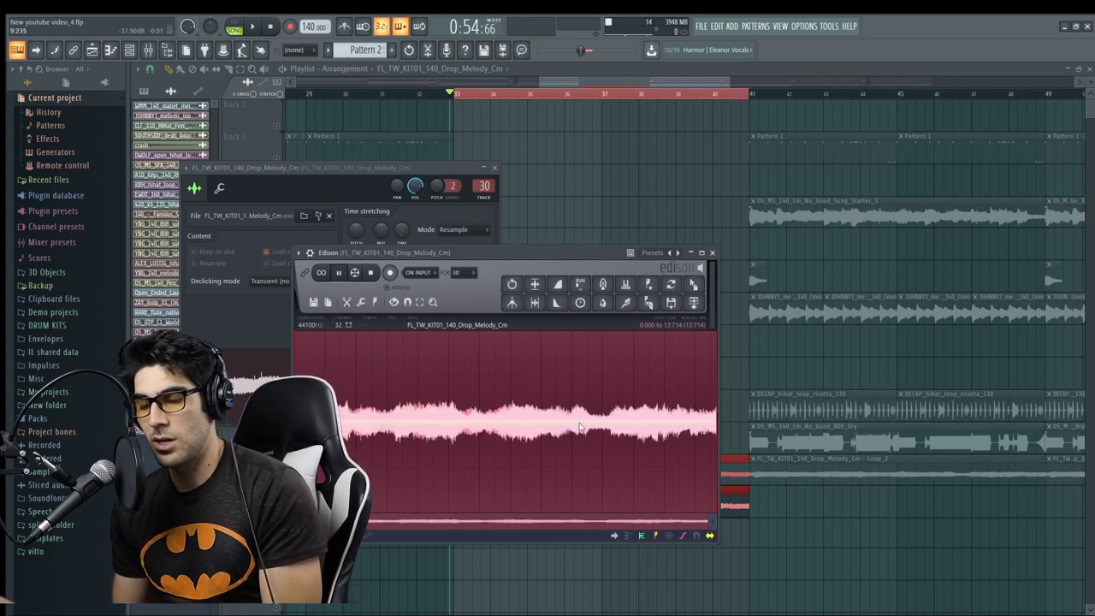
key("ctrl+z")
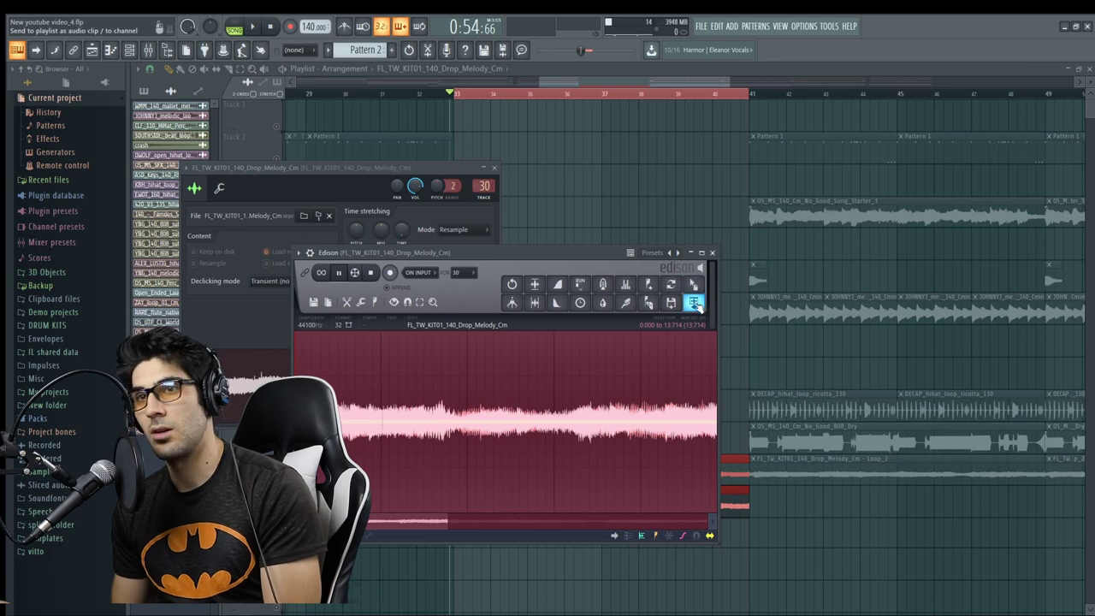
Send the cleaned sample to the playlist as a Loop_5 clip, mute Track 1, and play from bar 33.
left_click(693, 302)
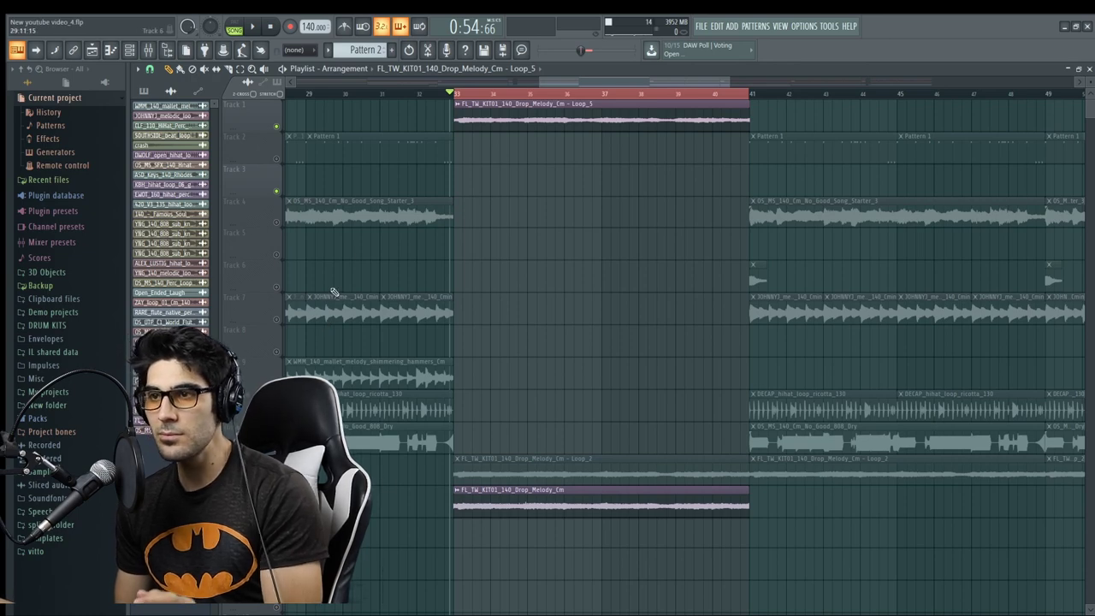
left_click(275, 126)
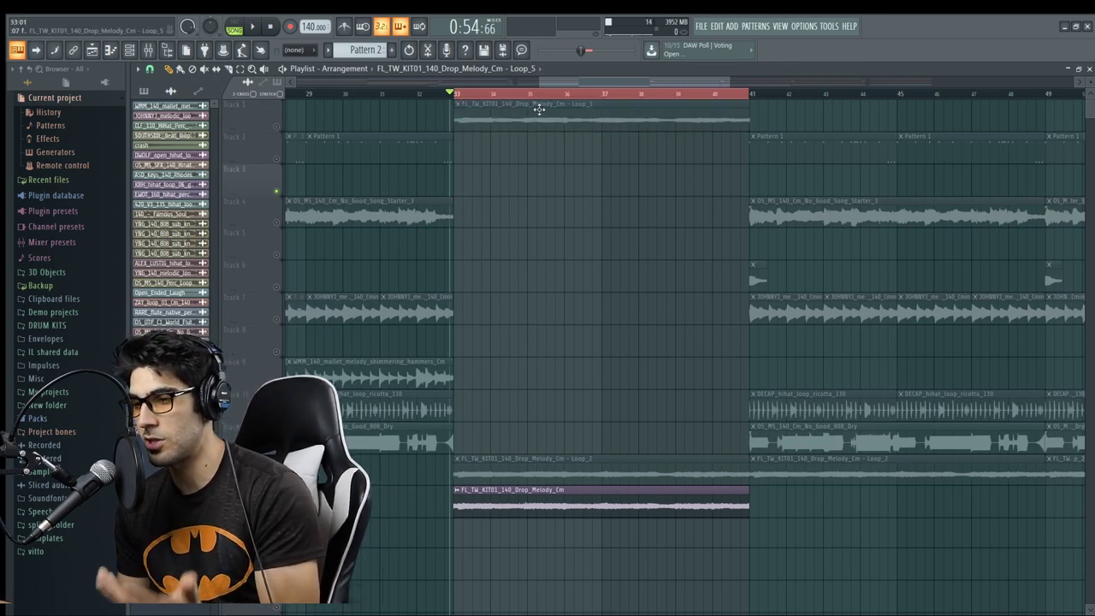
key("space")
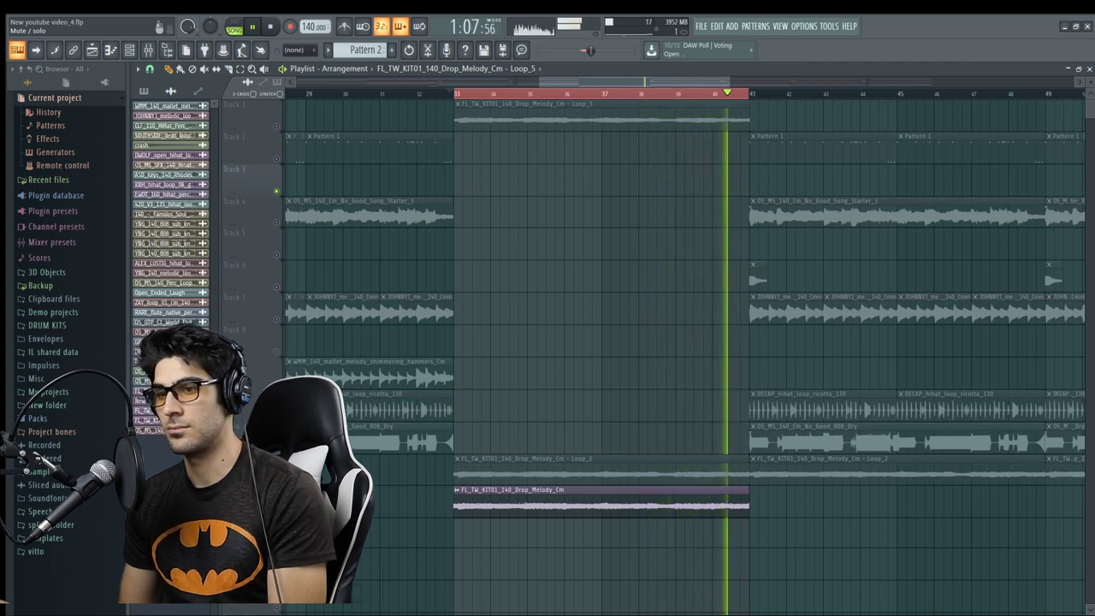
key("space")
left_click(262, 268)
left_click(272, 120)
key("space")
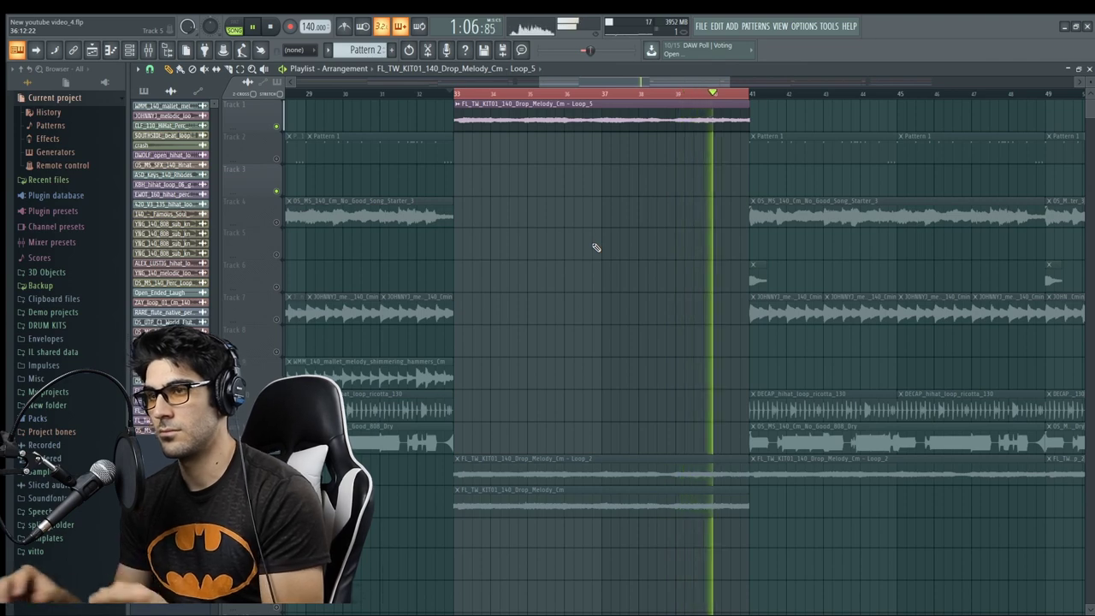
key("space")
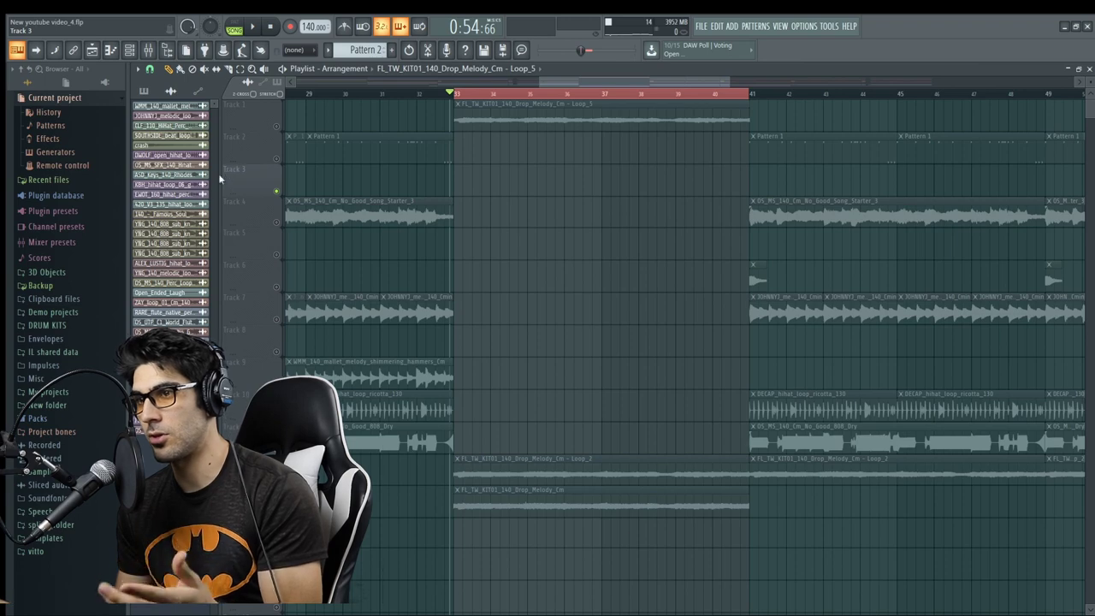
Unmute Track 1 and select the original Drop_Melody_Cm clip on track 13.
left_click(276, 126)
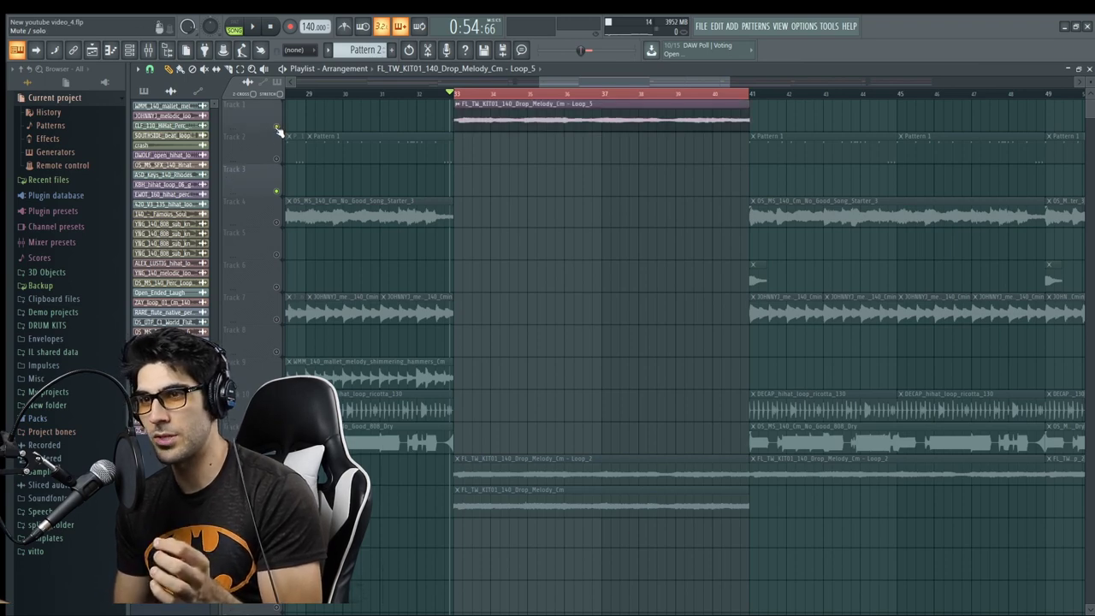
left_click(528, 473)
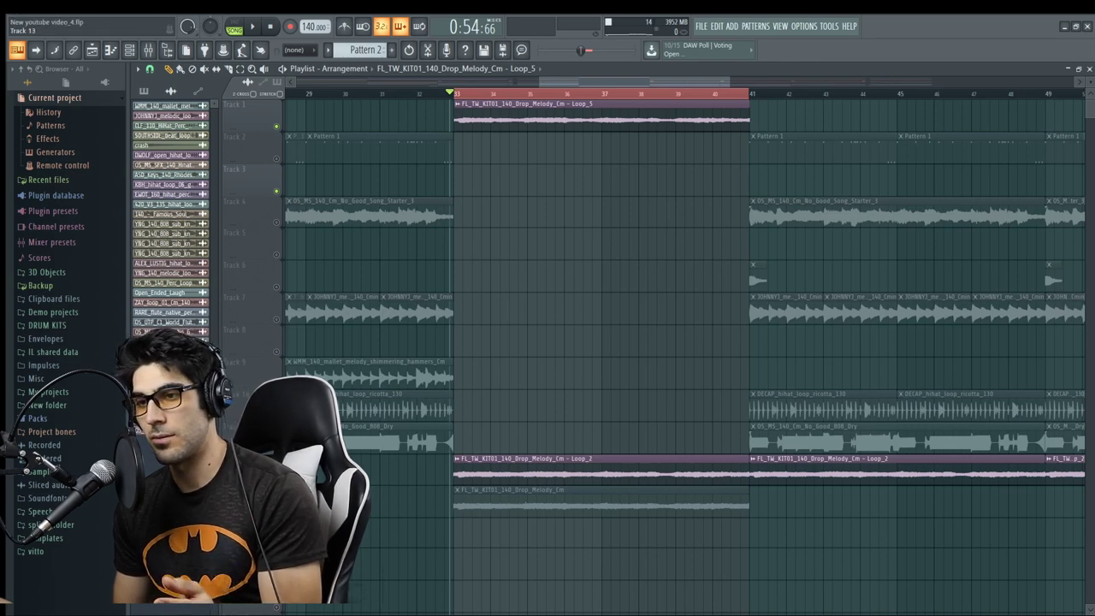
left_click(248, 503)
Open the original melody sample in Edison and select its waveform from the start to 12.811.
double_click(545, 506)
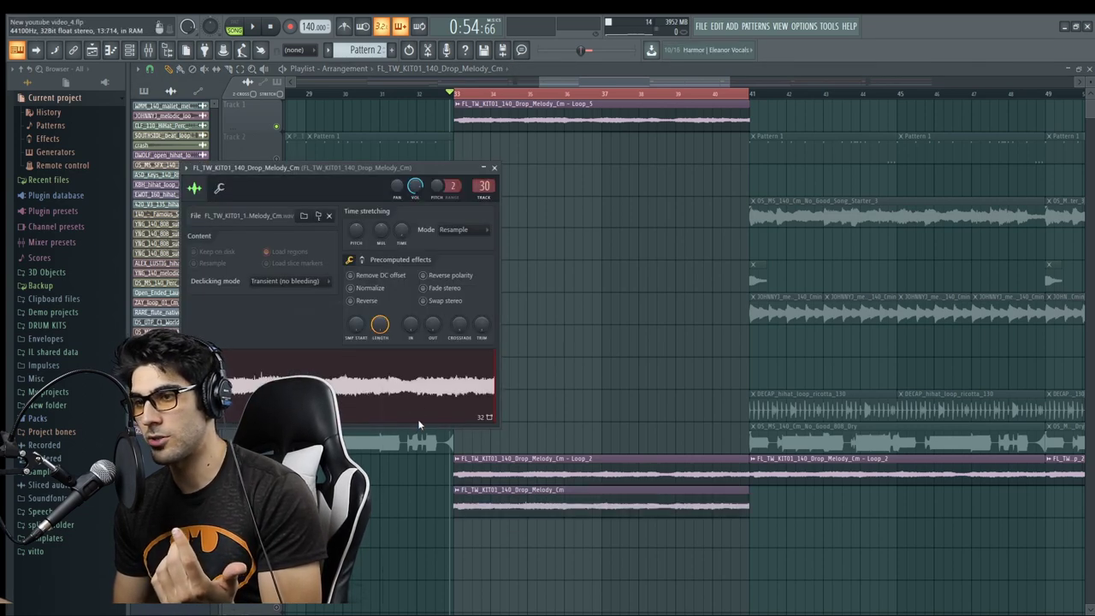
left_click(450, 416)
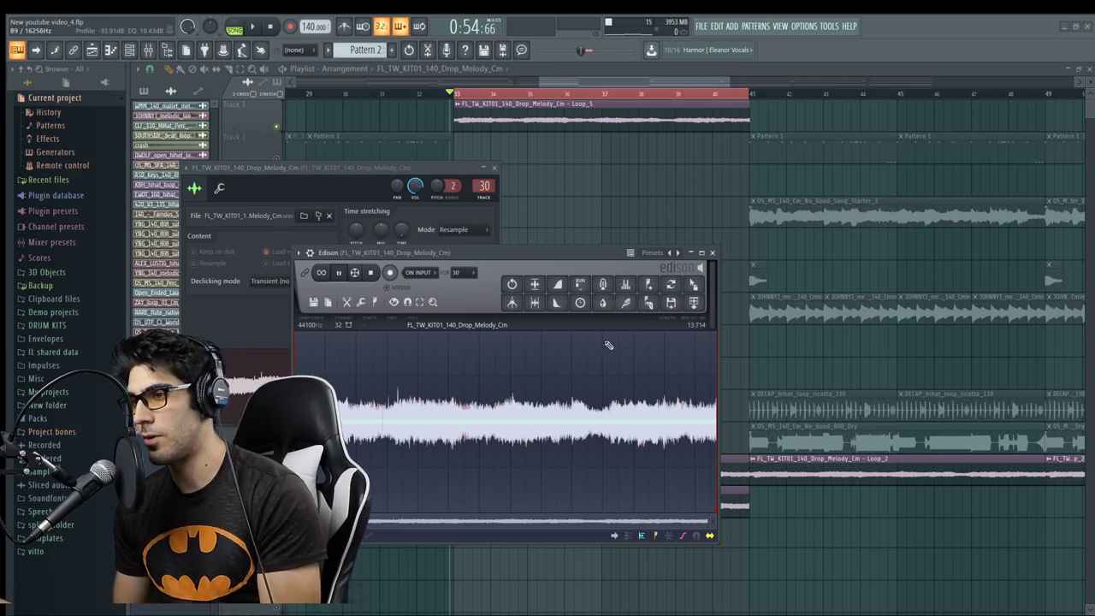
left_click_drag(688, 385, 299, 385)
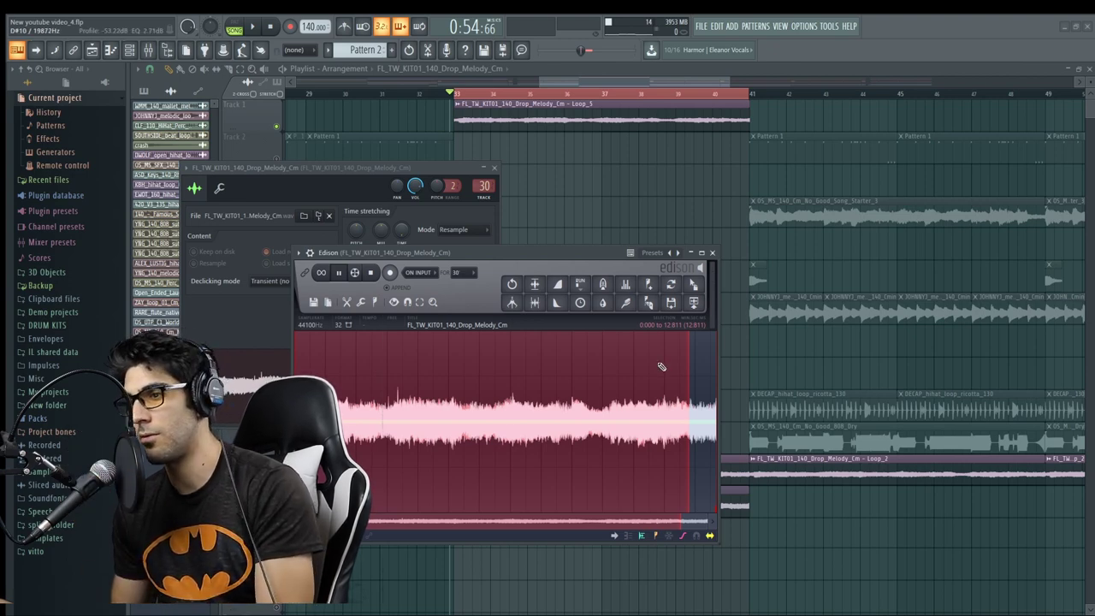
Delete the Loop_5 clip on Track 1 and the original Drop_Melody_Cm clip, then play from bar 33.
left_click(664, 270)
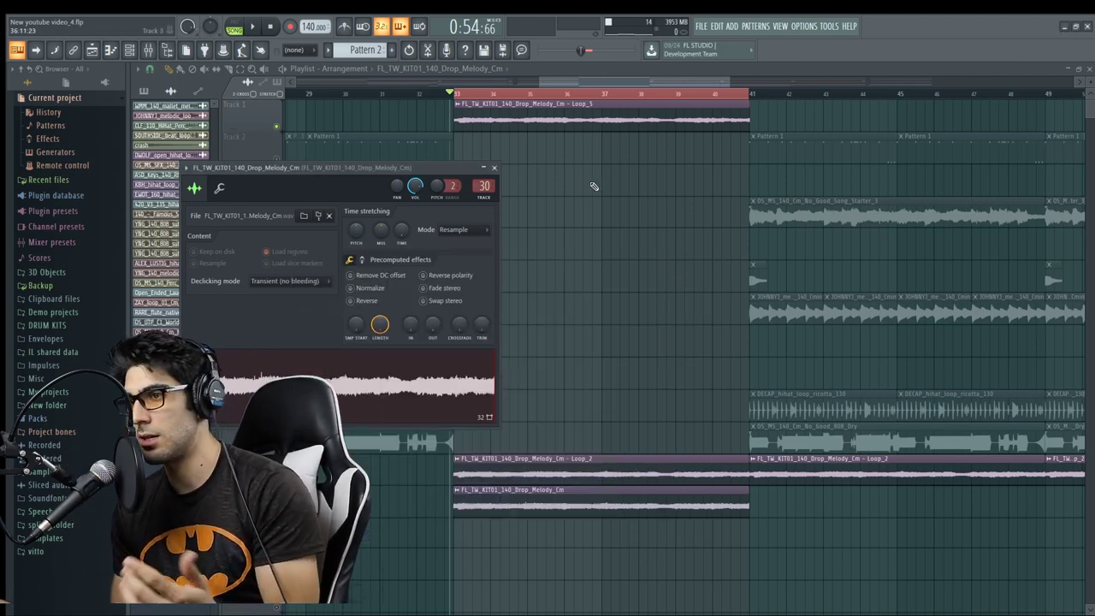
key("Escape")
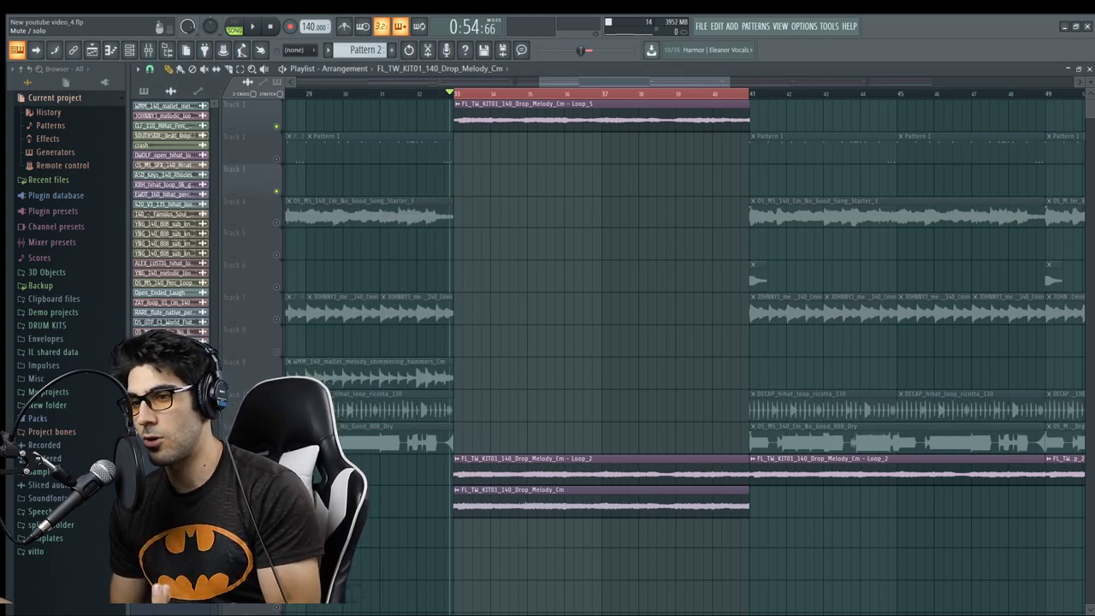
right_click(559, 111)
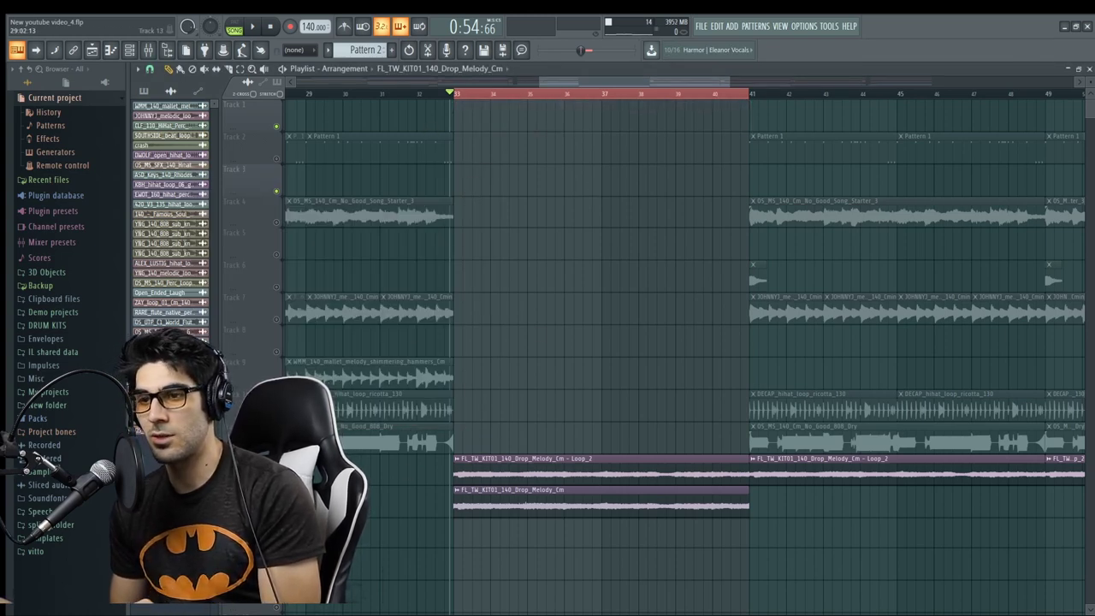
right_click(552, 505)
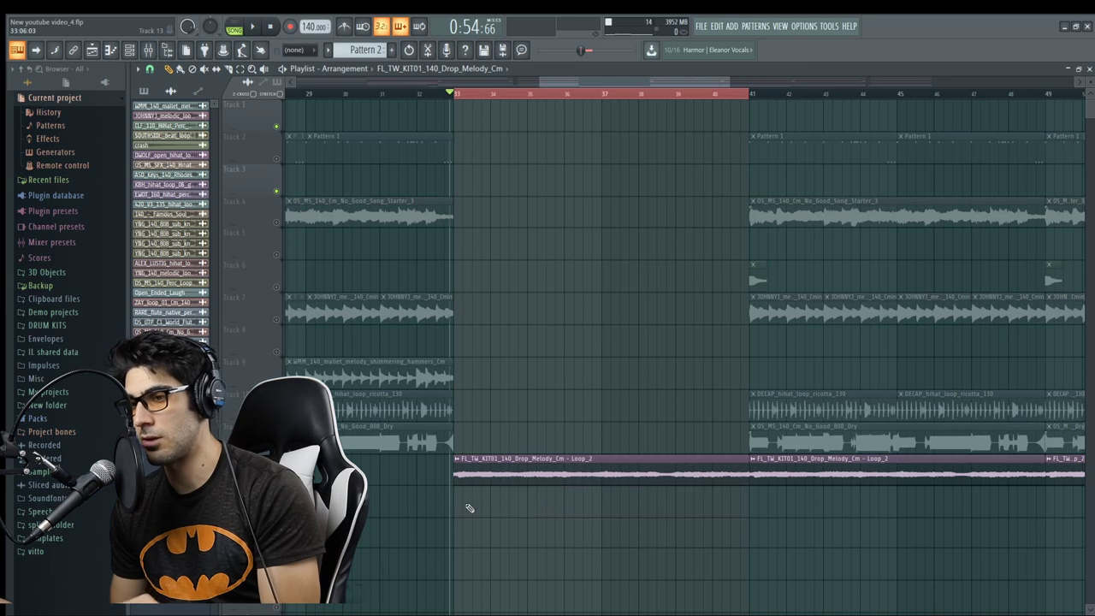
key("space")
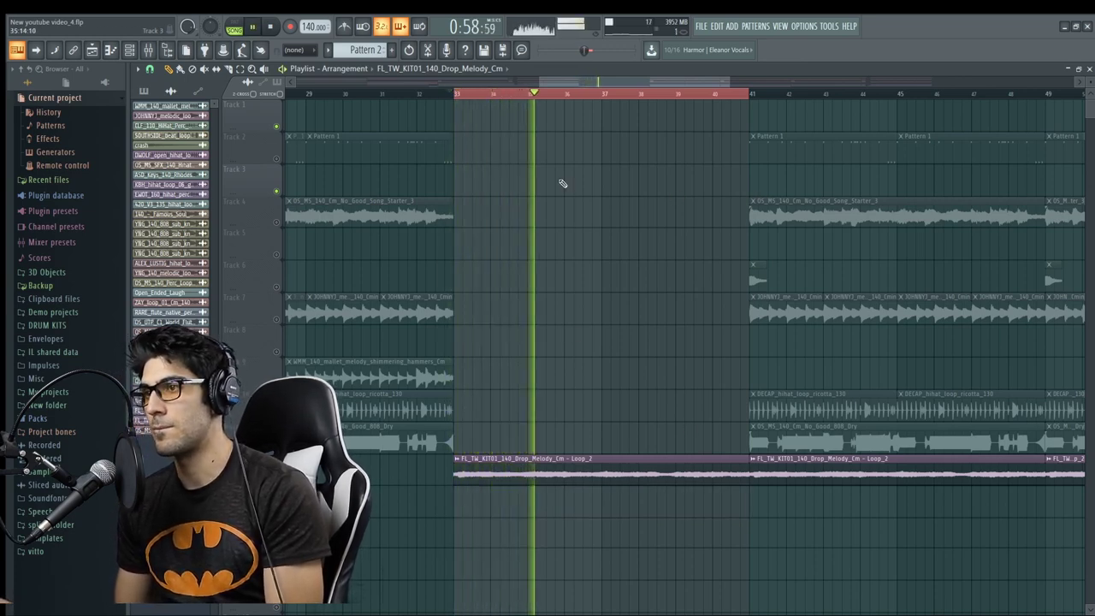
key("space")
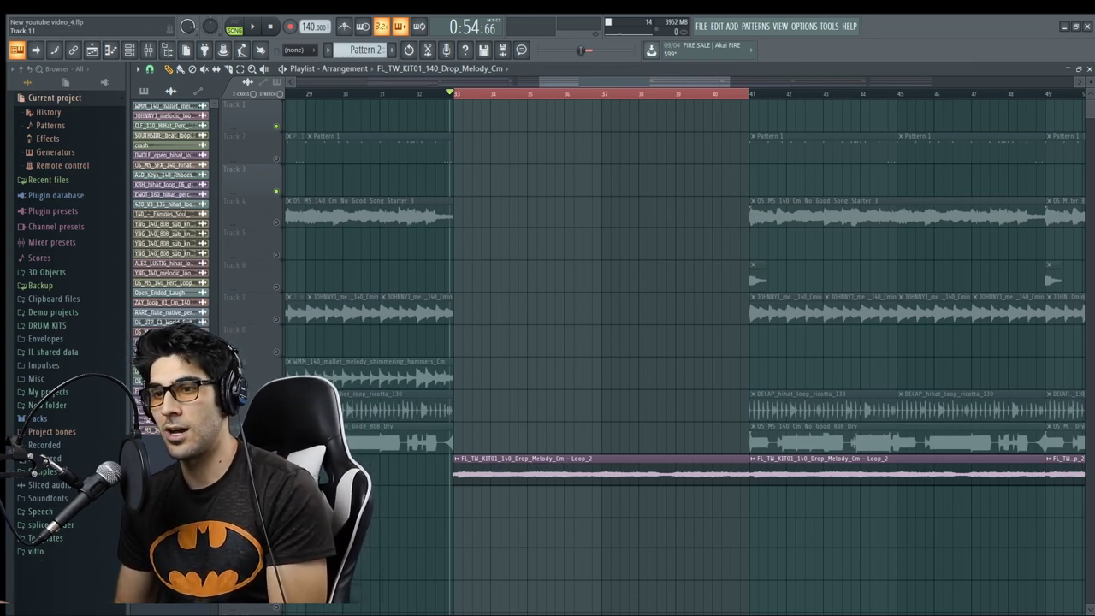
key("ctrl+a")
scroll(555, 430, "down", 3)
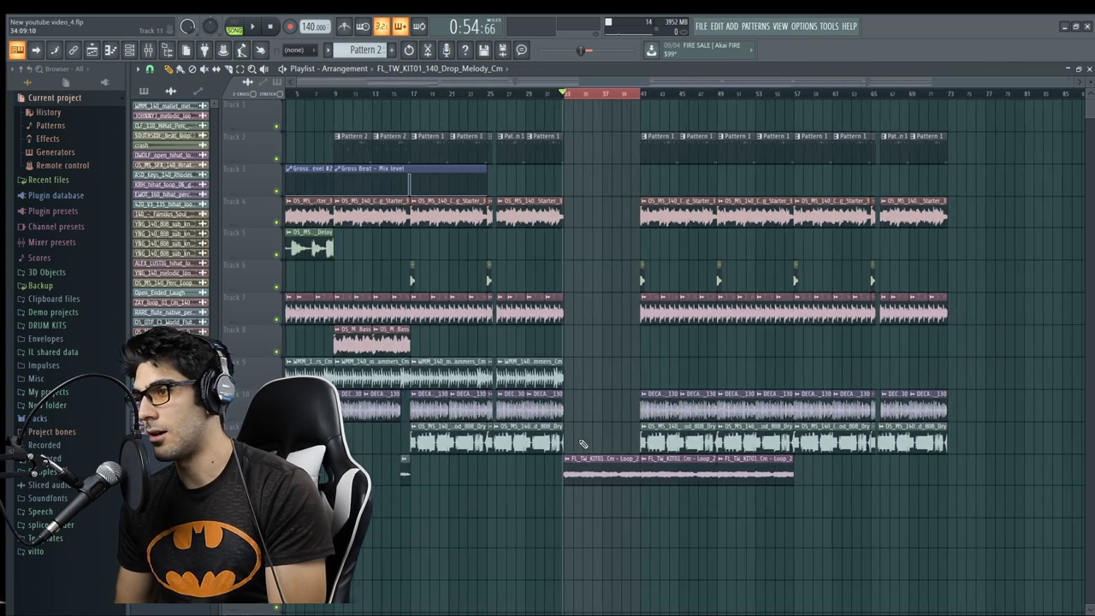
scroll(578, 447, "up", 3)
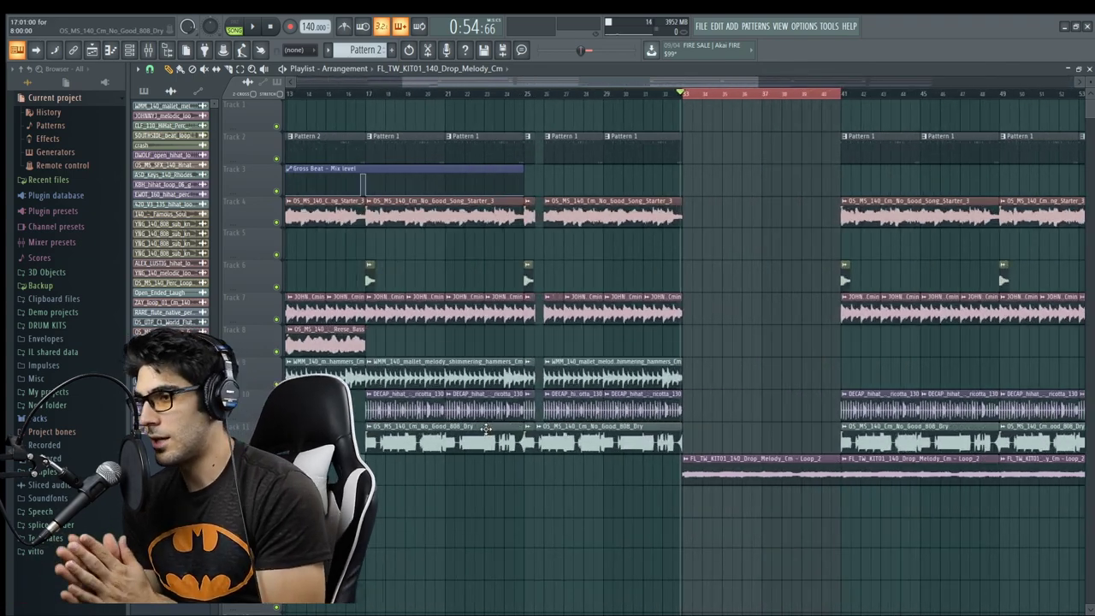